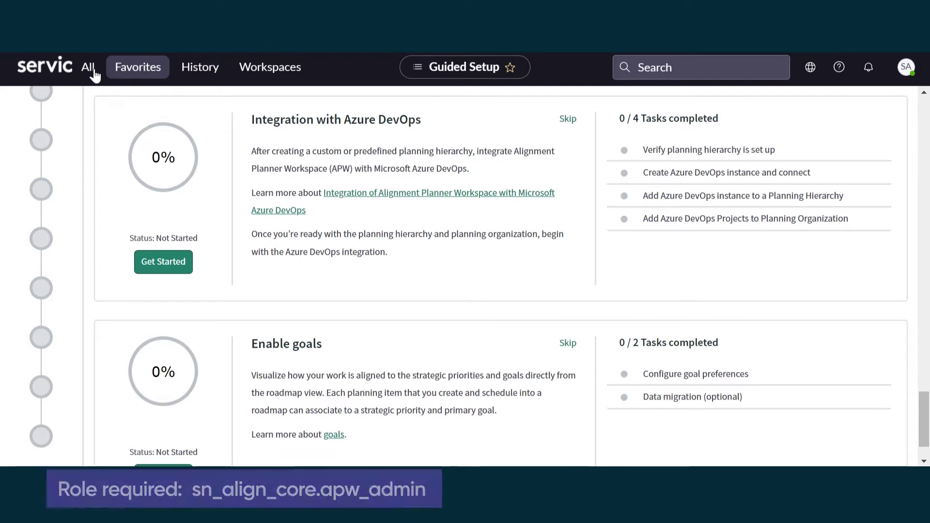
Step: Open the Plugins page to check the Alignment Planner Workspace Azure DevOps integration plugin
{"action": "left_click", "coordinate": [90, 70]}
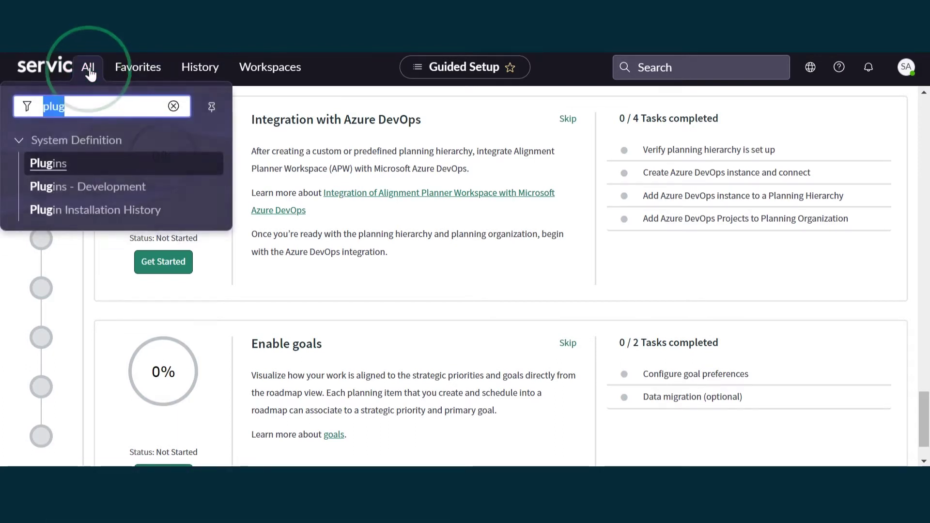
{"action": "left_click", "coordinate": [55, 165]}
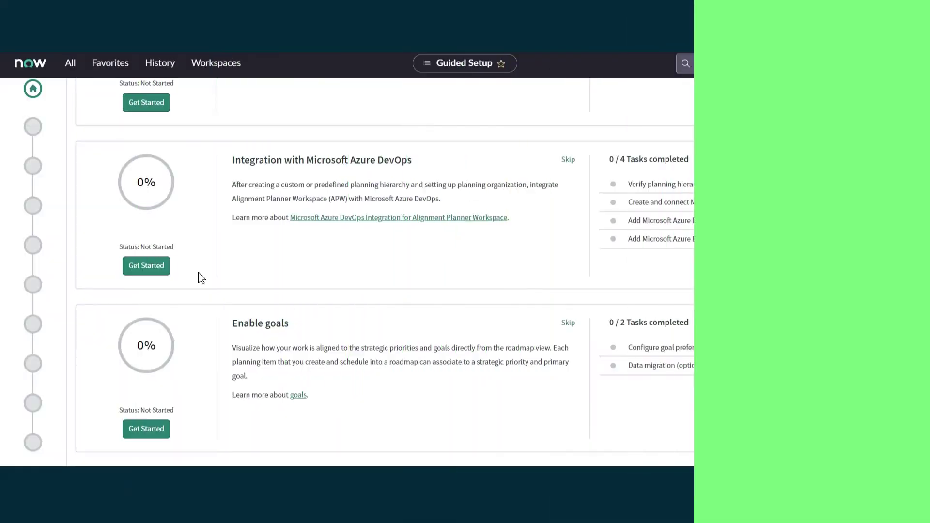
Step: Start the Azure DevOps guided setup and open the Hybrid Planning hierarchy from Planning Hierarchies with Integrations
{"action": "left_click", "coordinate": [146, 265]}
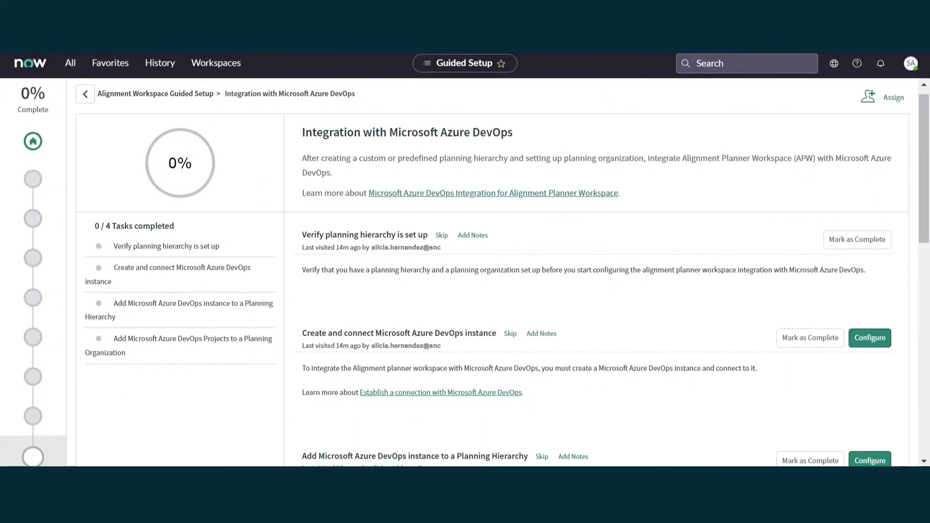
{"action": "left_click", "coordinate": [100, 62]}
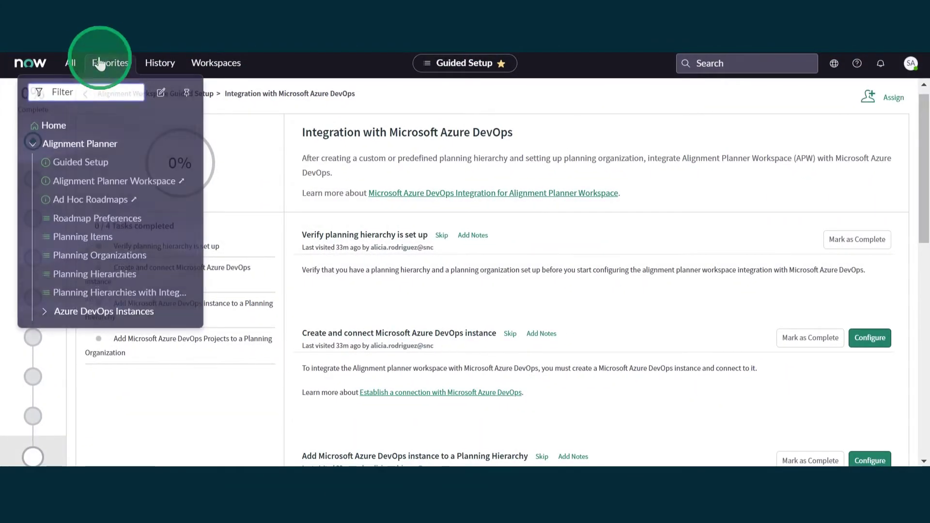
{"action": "left_click", "coordinate": [116, 290]}
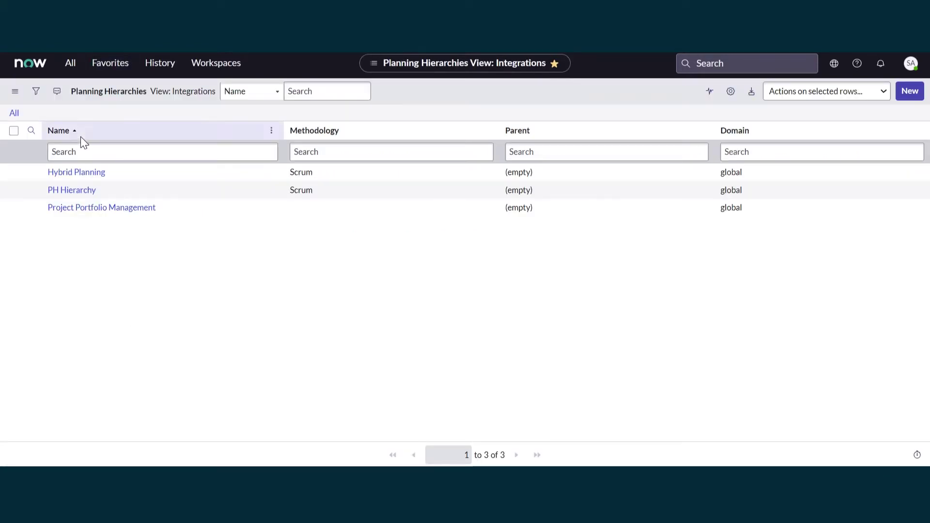
{"action": "left_click", "coordinate": [75, 173]}
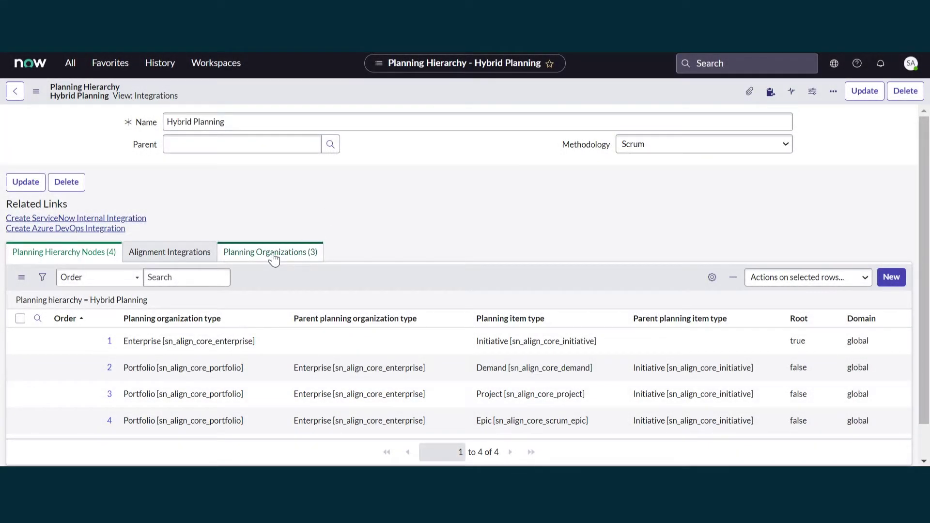
Step: Open the Digital/Business Transformation planning organization, then return to Guided Setup
{"action": "left_click", "coordinate": [272, 257]}
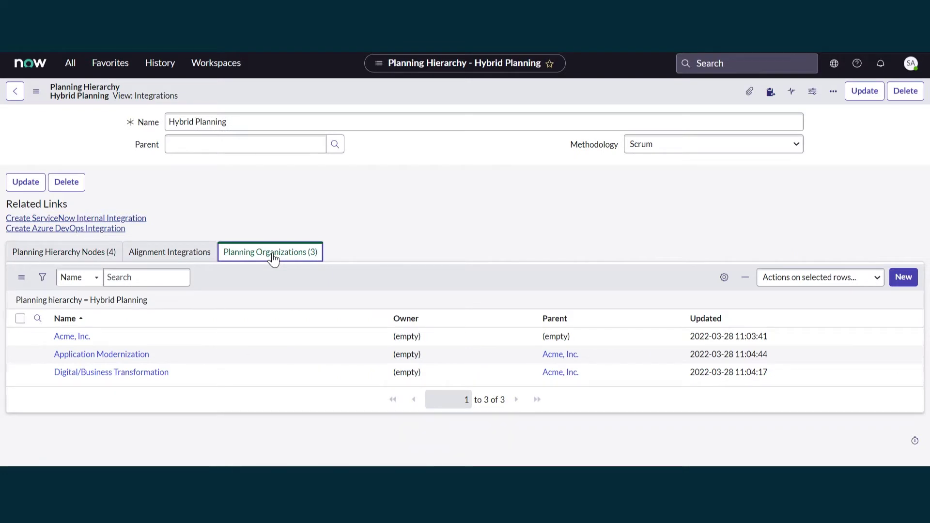
{"action": "left_click", "coordinate": [127, 374]}
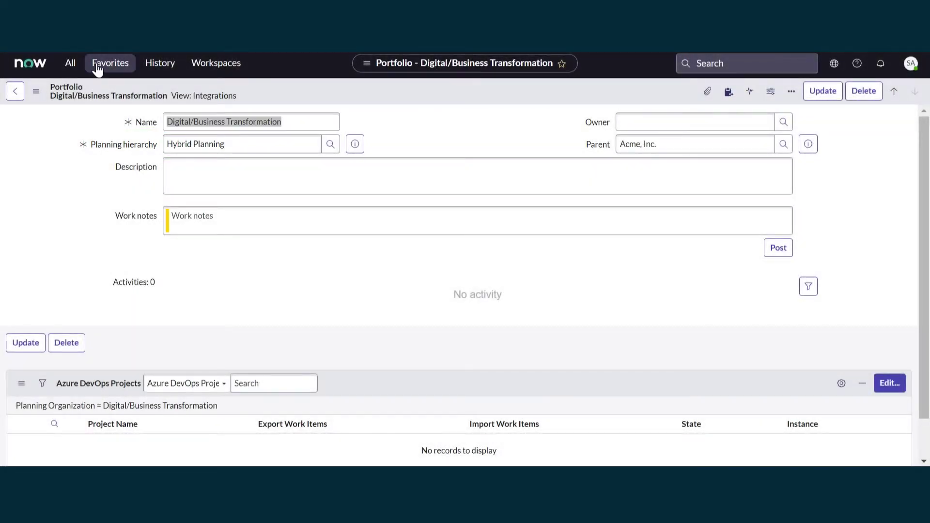
{"action": "left_click", "coordinate": [90, 70]}
{"action": "left_click", "coordinate": [90, 166]}
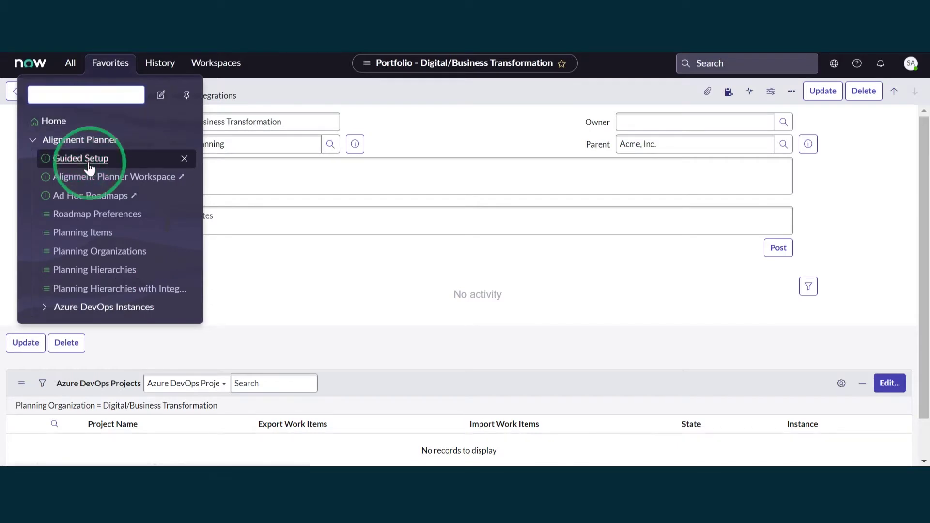
Step: Mark 'Verify planning hierarchy is set up' complete, bringing progress to 1 of 4 (25%)
{"action": "left_click", "coordinate": [857, 251]}
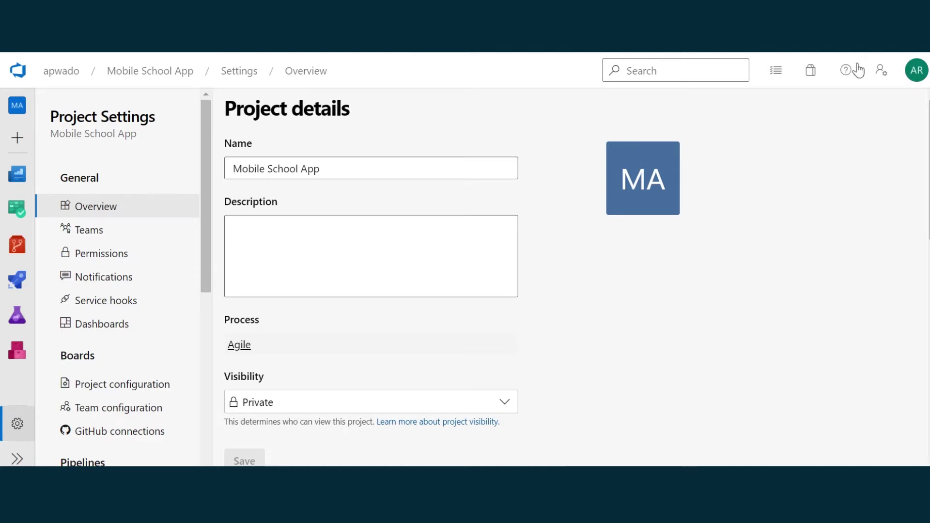
Step: Create a Full access token 'Alignment Planner' for alignmentplanner, expiring 5/5/2022
{"action": "left_click", "coordinate": [882, 77]}
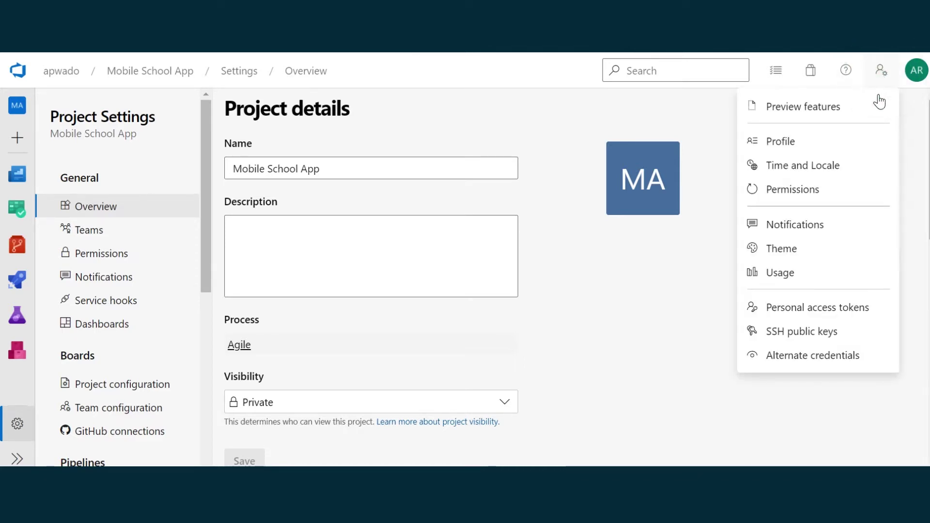
{"action": "left_click", "coordinate": [841, 308]}
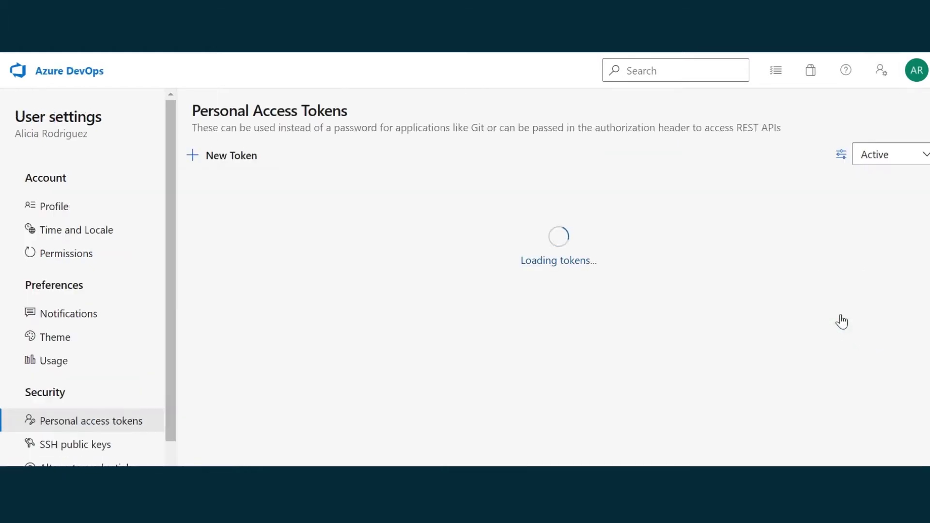
{"action": "left_click", "coordinate": [221, 156]}
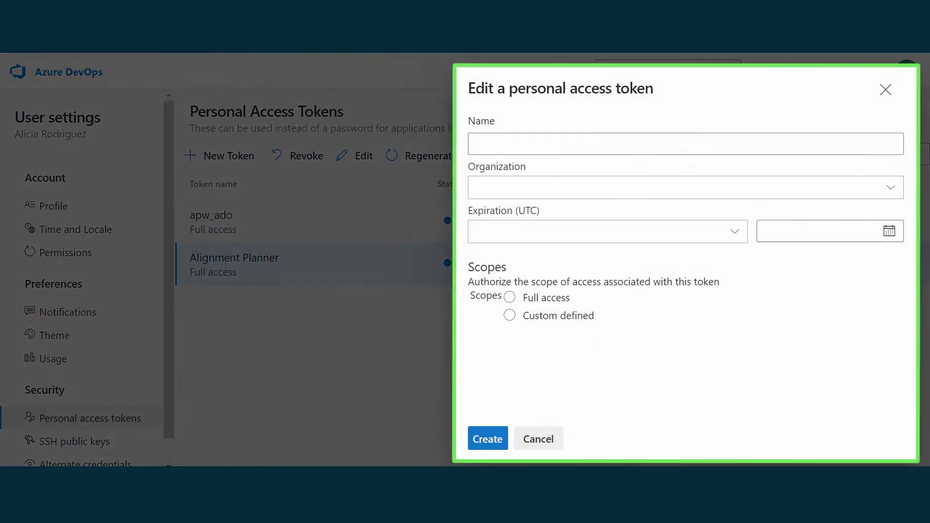
{"action": "type", "text": "Alignment Planner"}
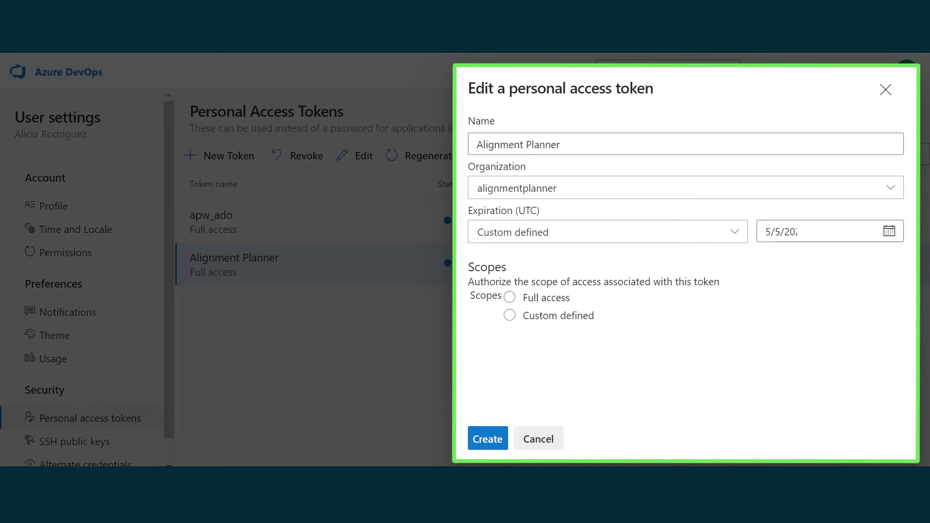
{"action": "left_click", "coordinate": [509, 298]}
{"action": "left_click", "coordinate": [489, 436]}
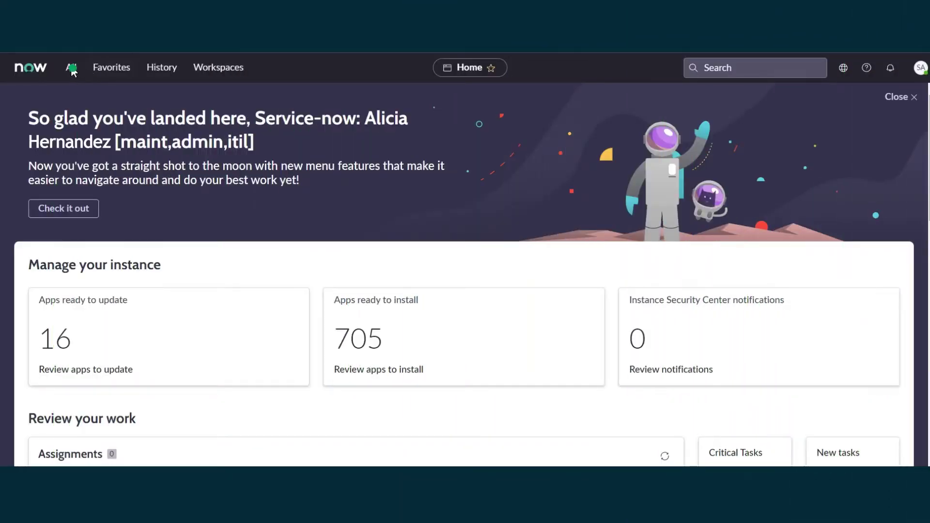
Step: Create Basic Auth credential apw_ado holding the Azure DevOps user name and token
{"action": "left_click", "coordinate": [71, 67]}
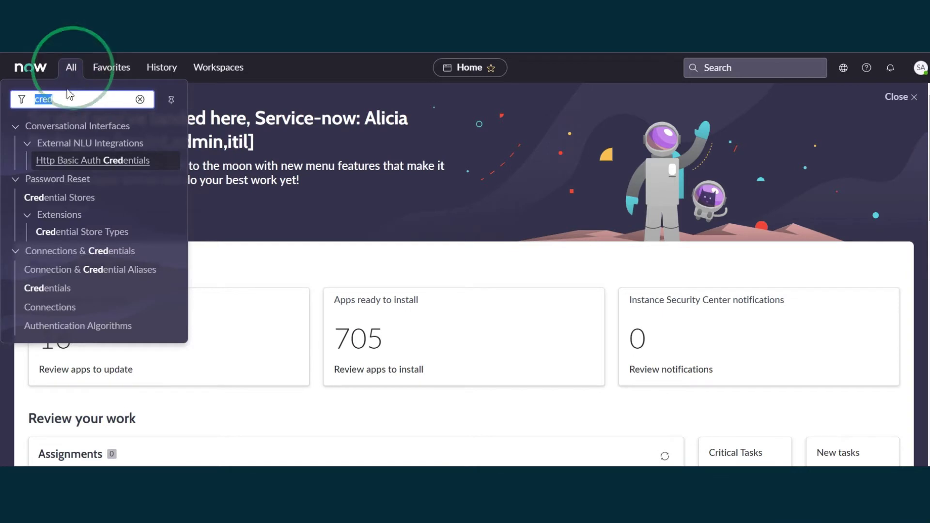
{"action": "left_click", "coordinate": [49, 290]}
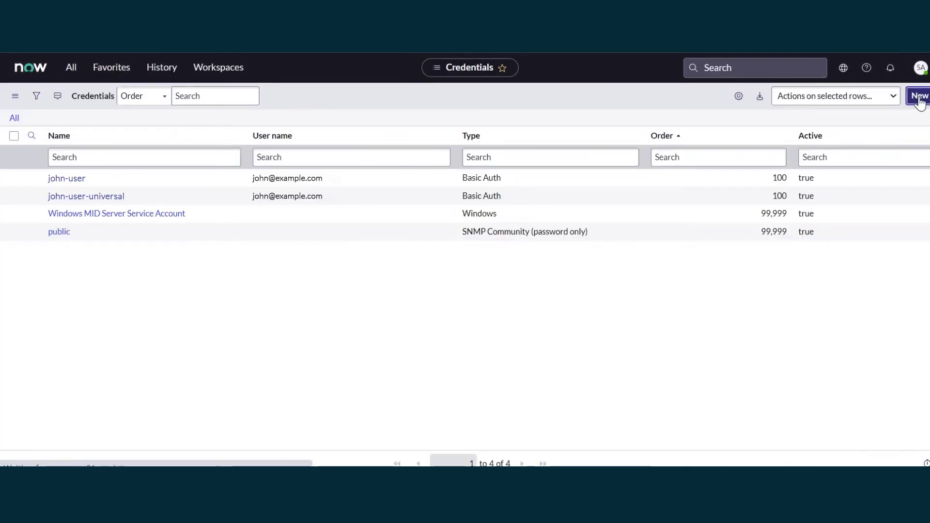
{"action": "left_click", "coordinate": [919, 96]}
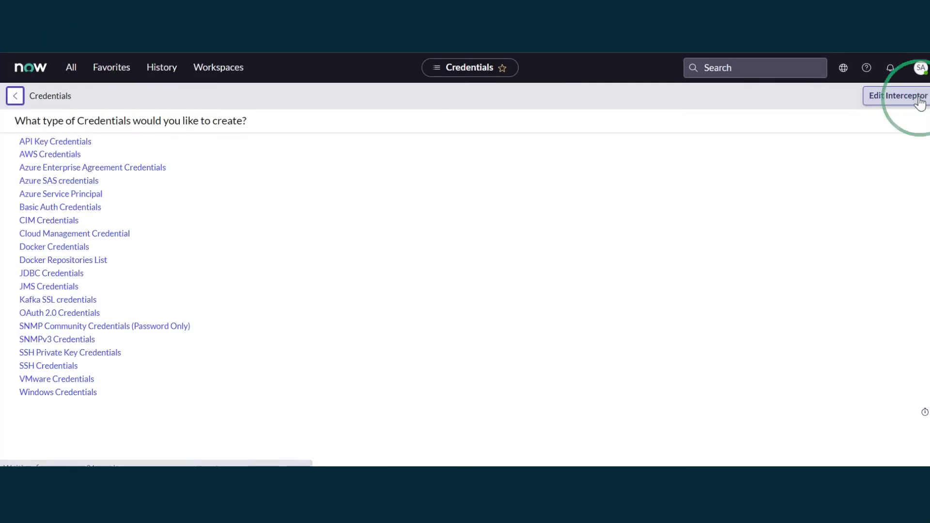
{"action": "left_click", "coordinate": [68, 209]}
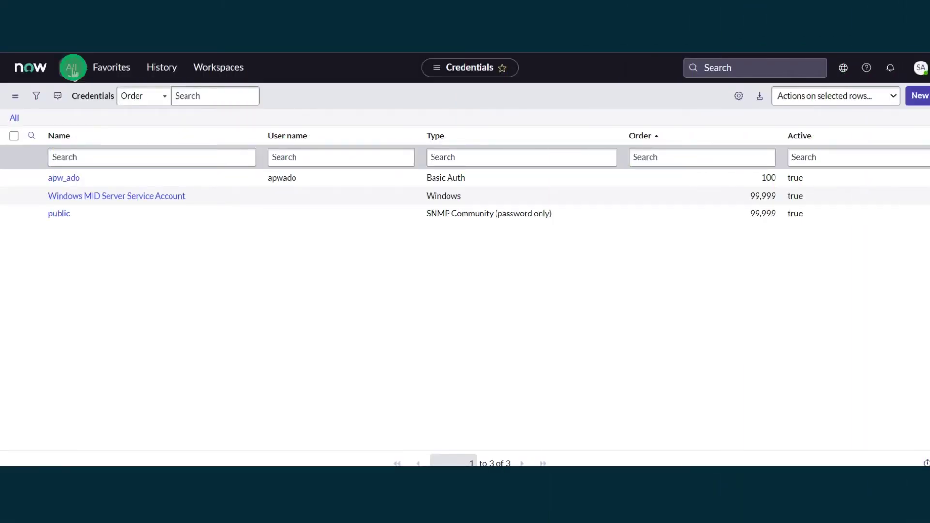
{"action": "left_click", "coordinate": [71, 68]}
{"action": "type", "text": "cred"}
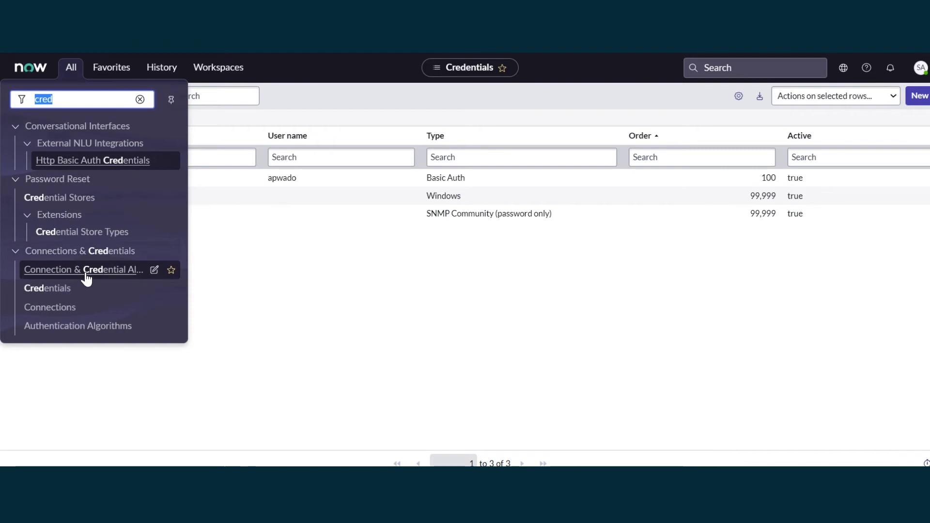
{"action": "left_click", "coordinate": [86, 276]}
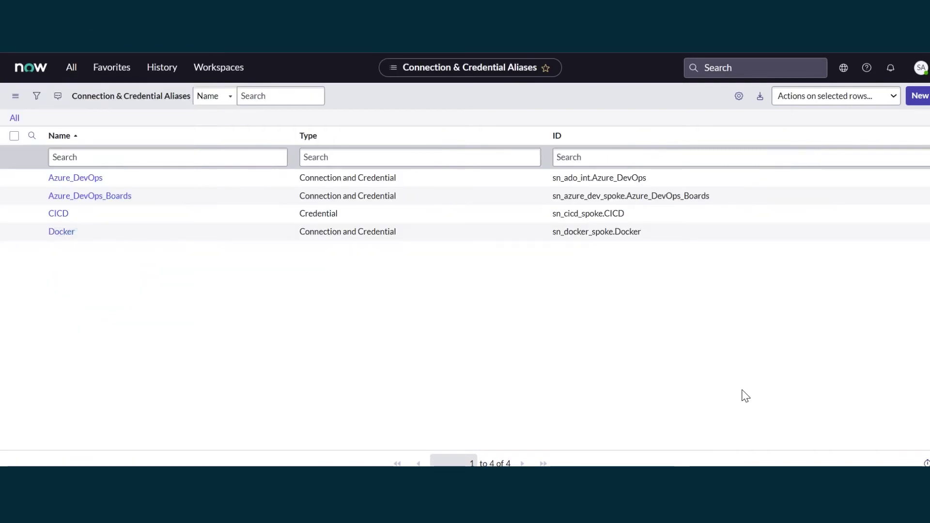
{"action": "left_click", "coordinate": [62, 179]}
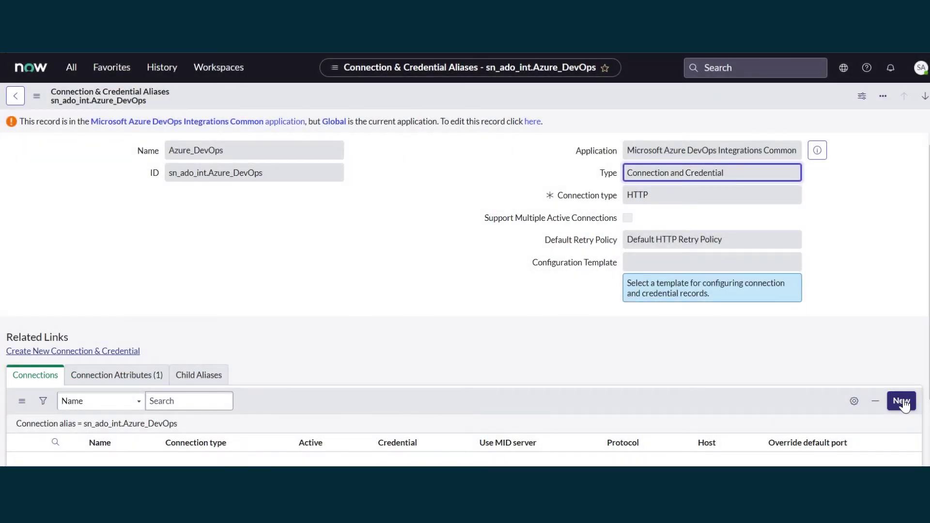
{"action": "left_click", "coordinate": [902, 401]}
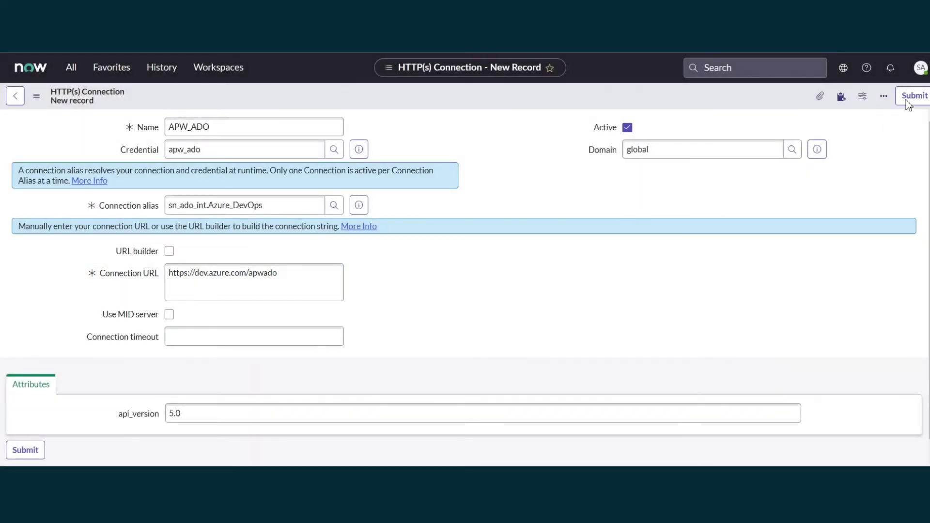
{"action": "left_click", "coordinate": [916, 97]}
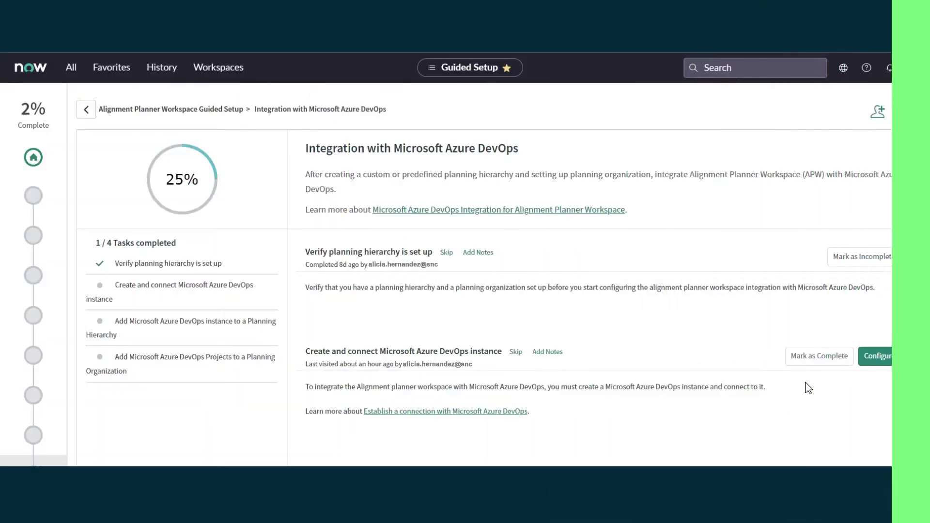
Step: Begin a new Azure DevOps instance ADO on sn_ado_int.Azure_DevOps with version Azure DevOps 5.0
{"action": "left_click", "coordinate": [879, 356]}
{"action": "left_click", "coordinate": [905, 95]}
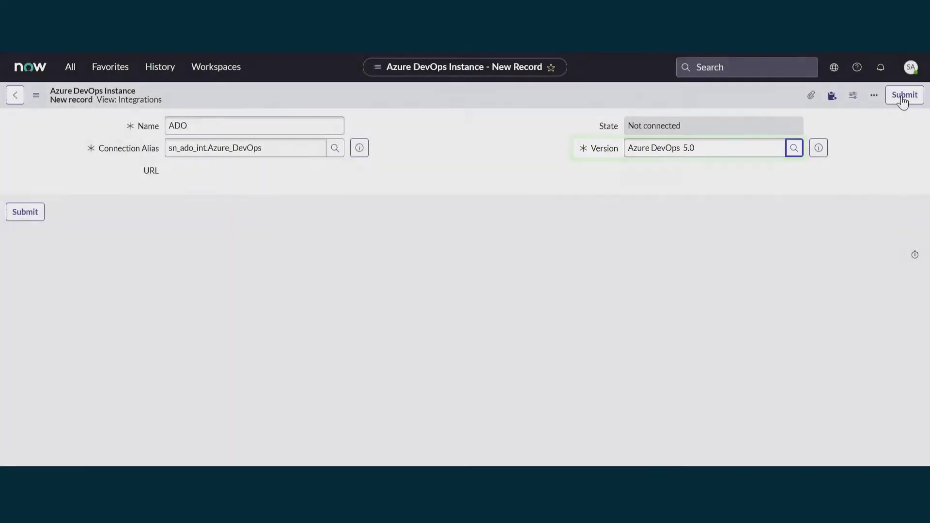
Step: Save the ADO instance, connect it, and discover Mobile School App and Project Breeze
{"action": "left_click", "coordinate": [904, 95]}
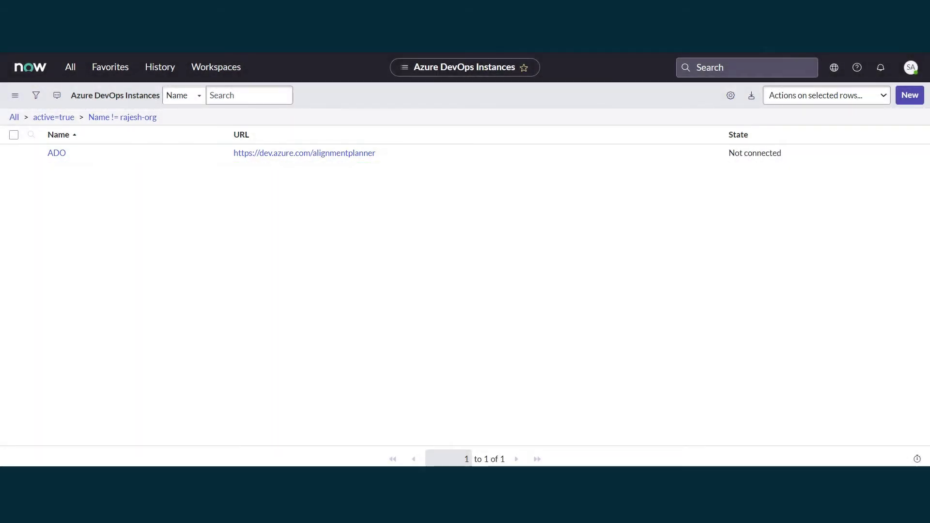
{"action": "left_click", "coordinate": [53, 153]}
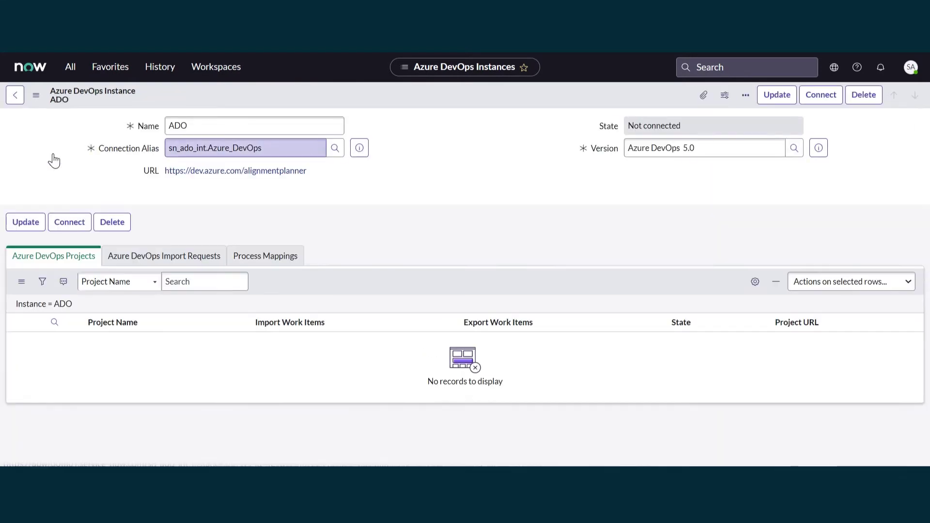
{"action": "left_click", "coordinate": [824, 99]}
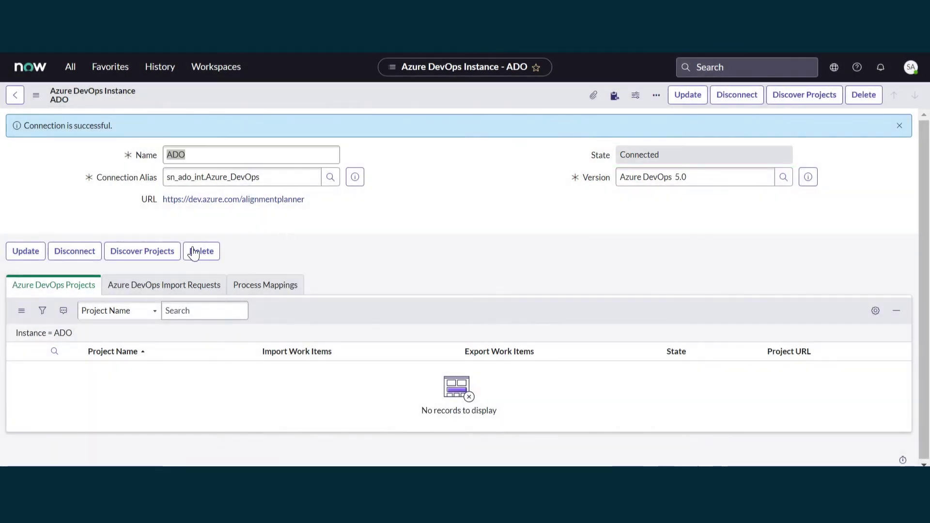
{"action": "left_click", "coordinate": [142, 252]}
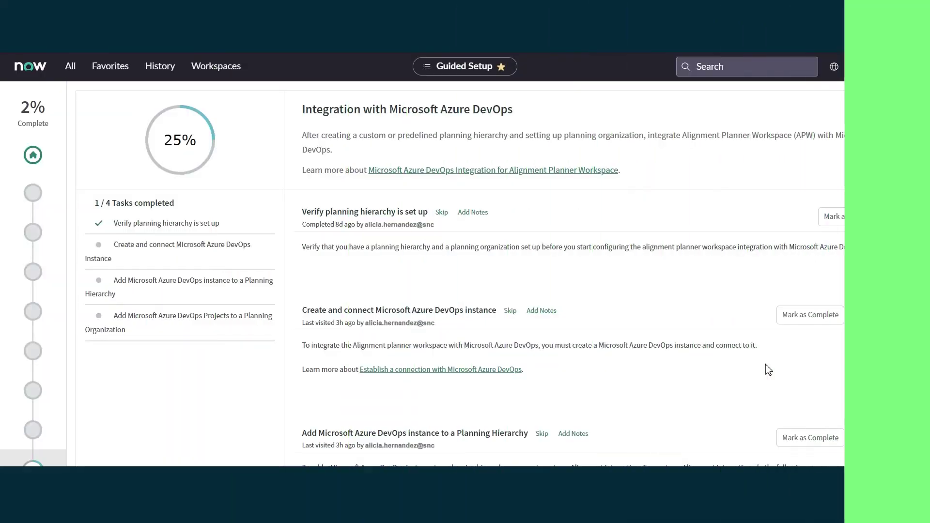
Step: Complete the instance task, then add an Azure DevOps alignment integration to Hybrid Planning and open it
{"action": "left_click", "coordinate": [811, 316]}
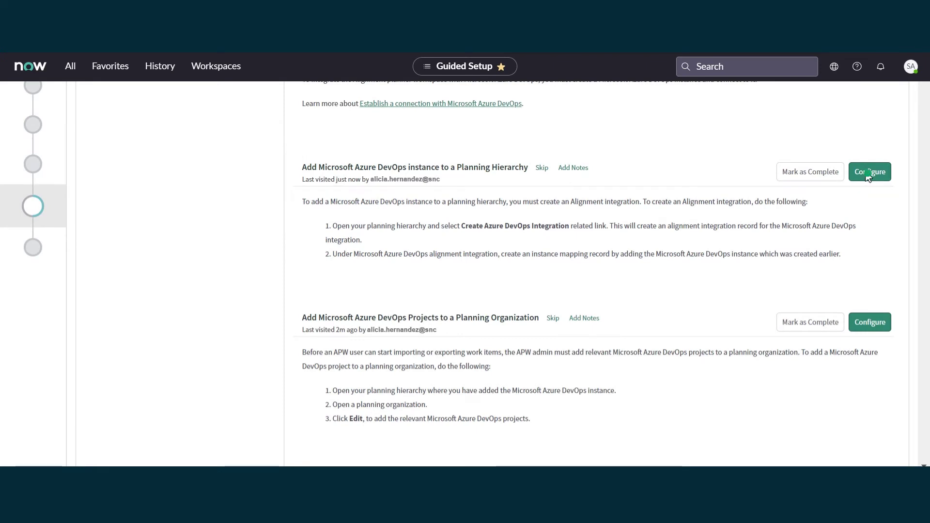
{"action": "left_click", "coordinate": [868, 174]}
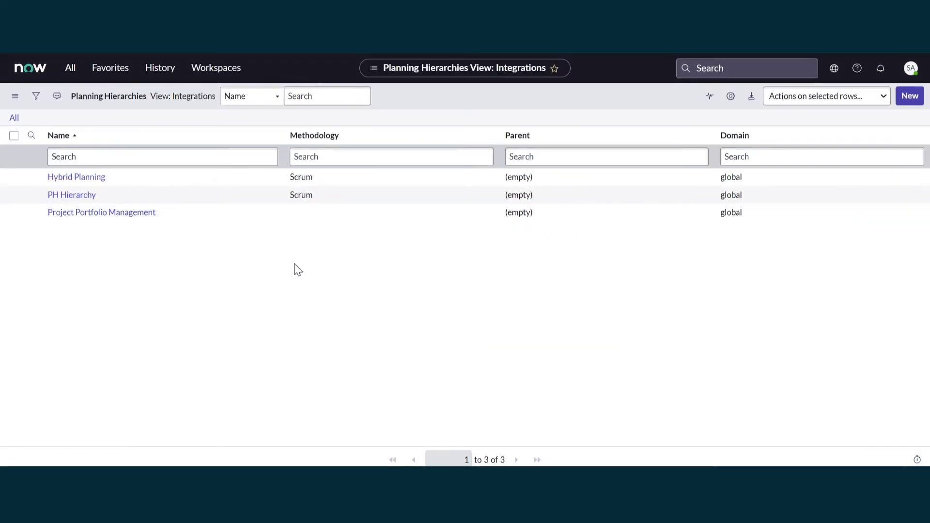
{"action": "left_click", "coordinate": [73, 177]}
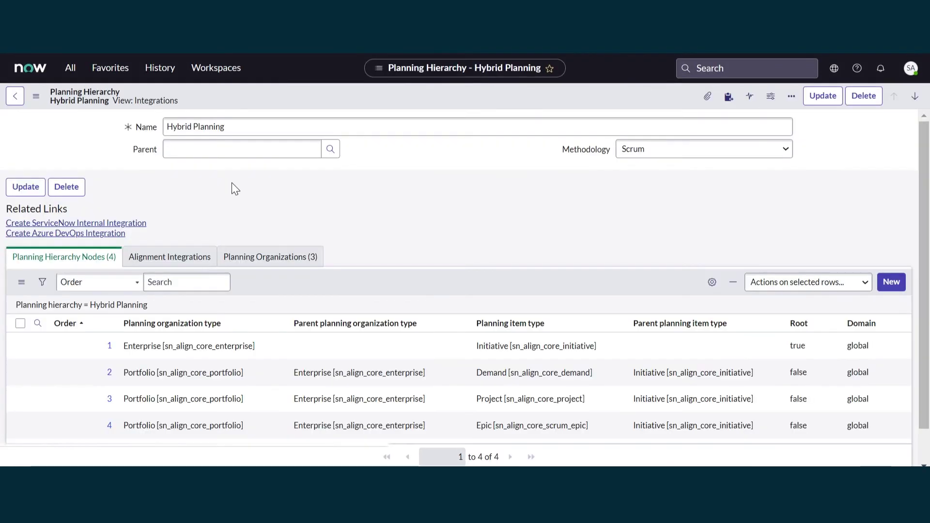
{"action": "left_click", "coordinate": [118, 235]}
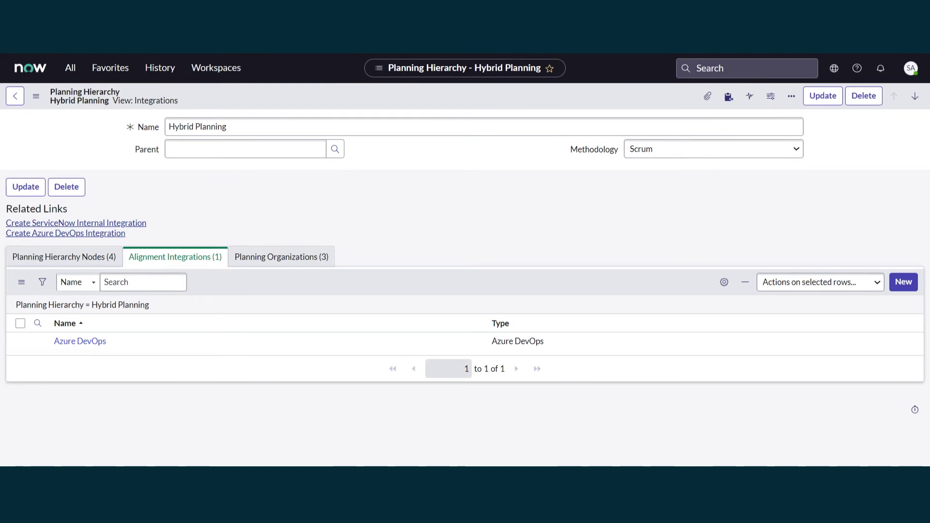
{"action": "left_click", "coordinate": [85, 345]}
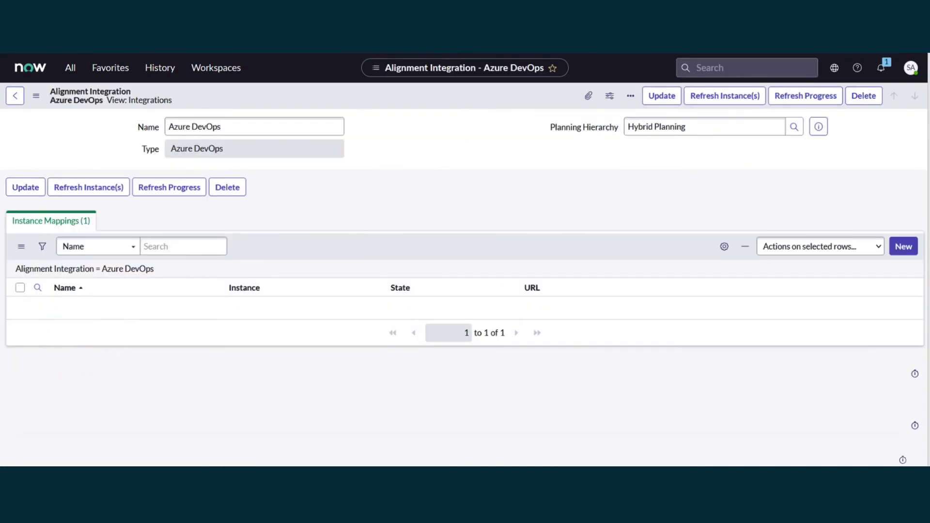
Step: Create the ADO Mappings instance mapping and review its Agile Epic table map to sn_align_core_scrum_epic
{"action": "left_click", "coordinate": [903, 249]}
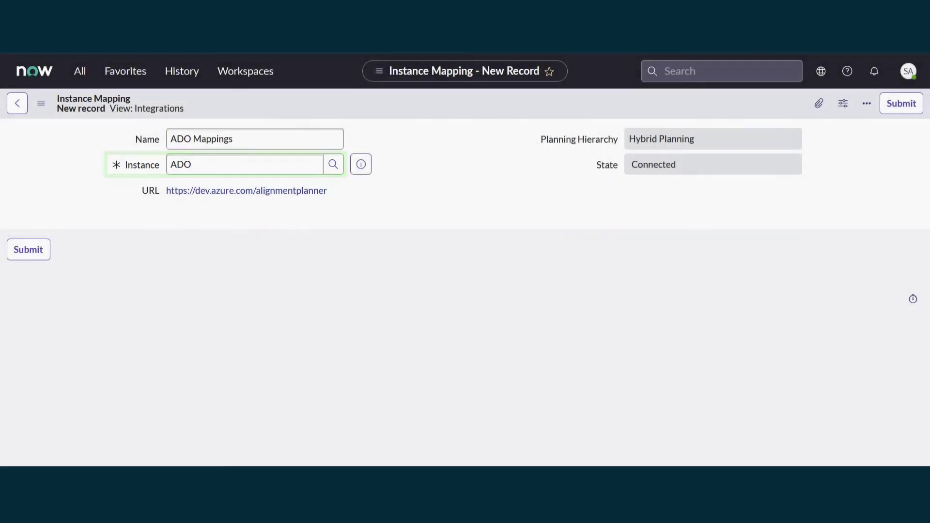
{"action": "left_click", "coordinate": [902, 107]}
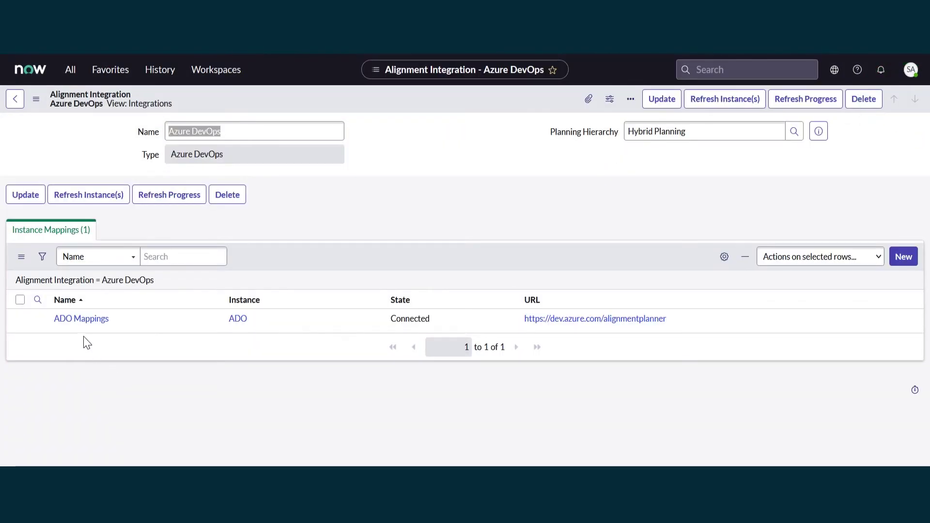
{"action": "left_click", "coordinate": [76, 330]}
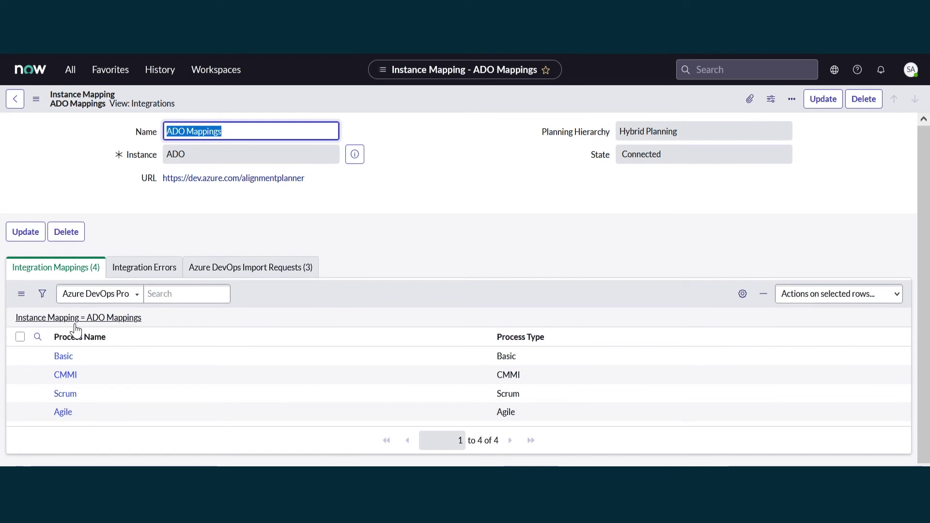
{"action": "left_click", "coordinate": [60, 413]}
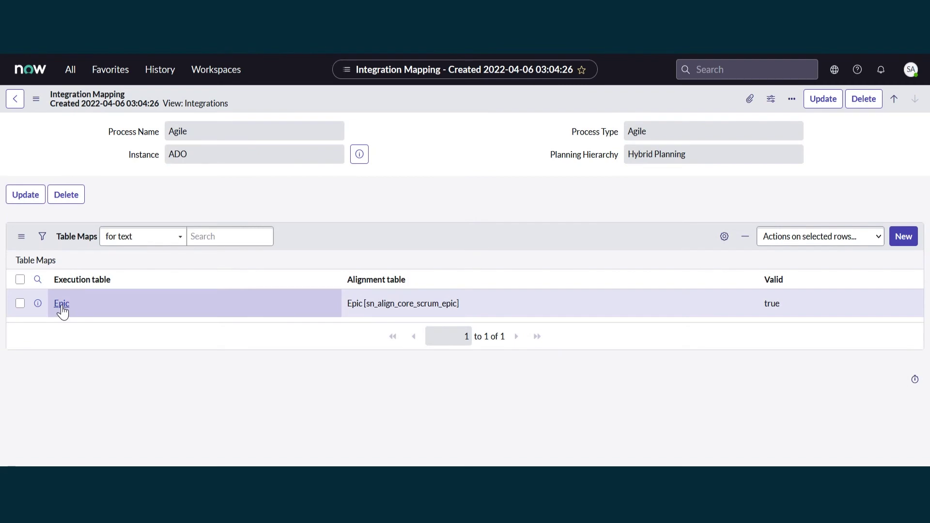
{"action": "left_click", "coordinate": [62, 310]}
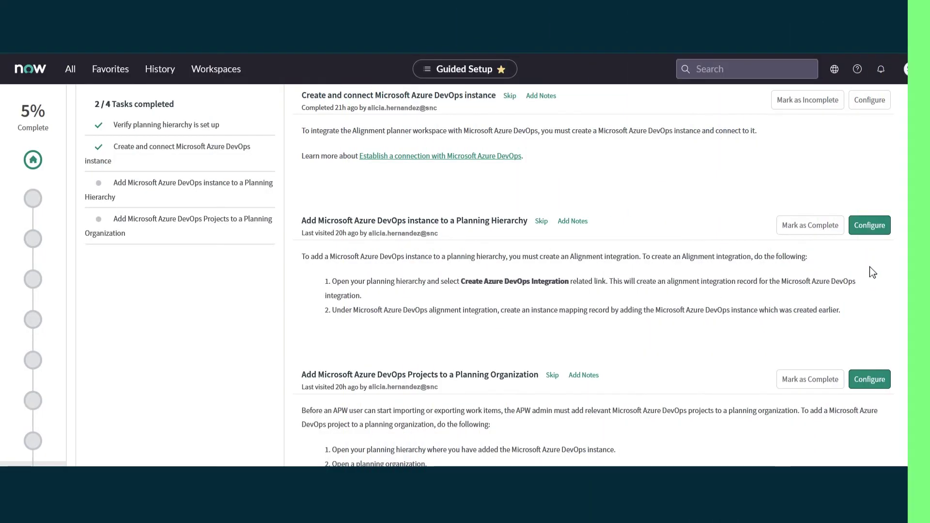
Step: Mark the hierarchy integration task complete and open the Planning Hierarchies list for adding Azure DevOps projects
{"action": "left_click", "coordinate": [812, 226]}
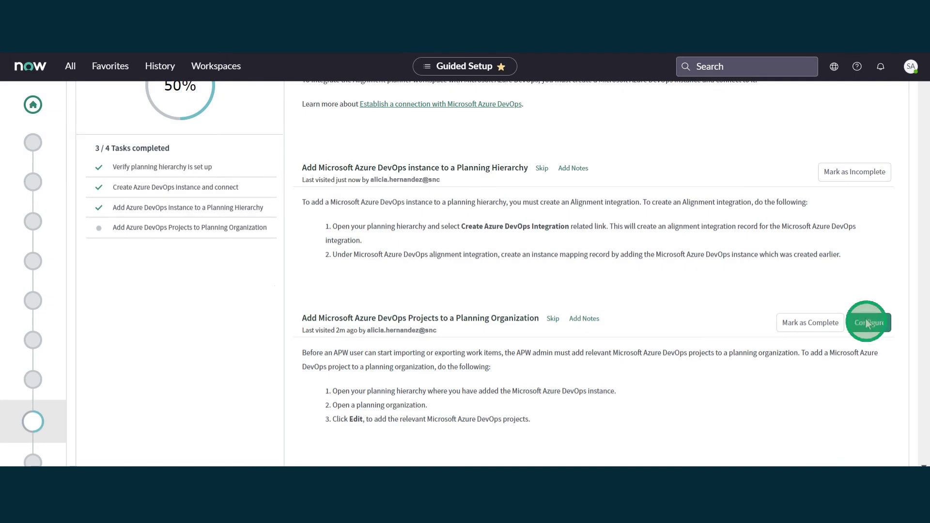
{"action": "left_click", "coordinate": [867, 323]}
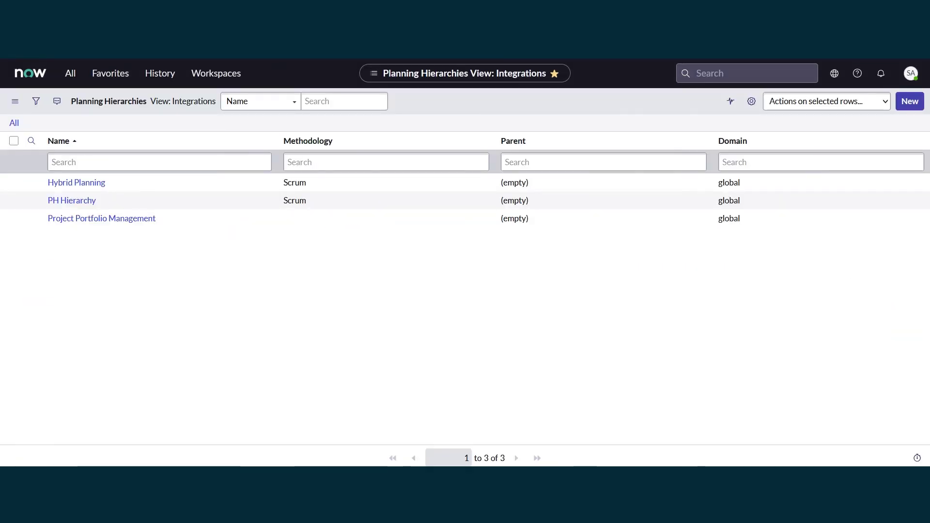
Step: Open Hybrid Planning's Digital/Business Transformation organization and edit its Azure DevOps project members
{"action": "left_click", "coordinate": [77, 184]}
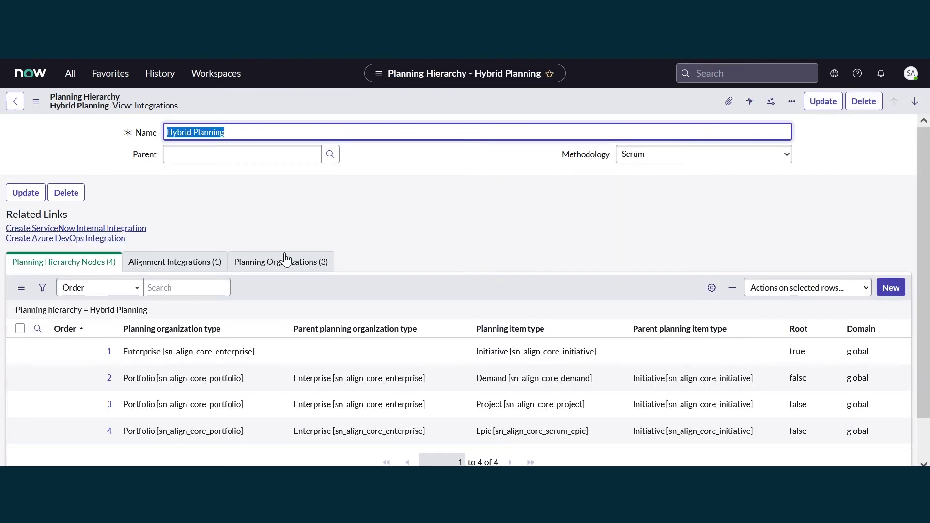
{"action": "left_click", "coordinate": [286, 264]}
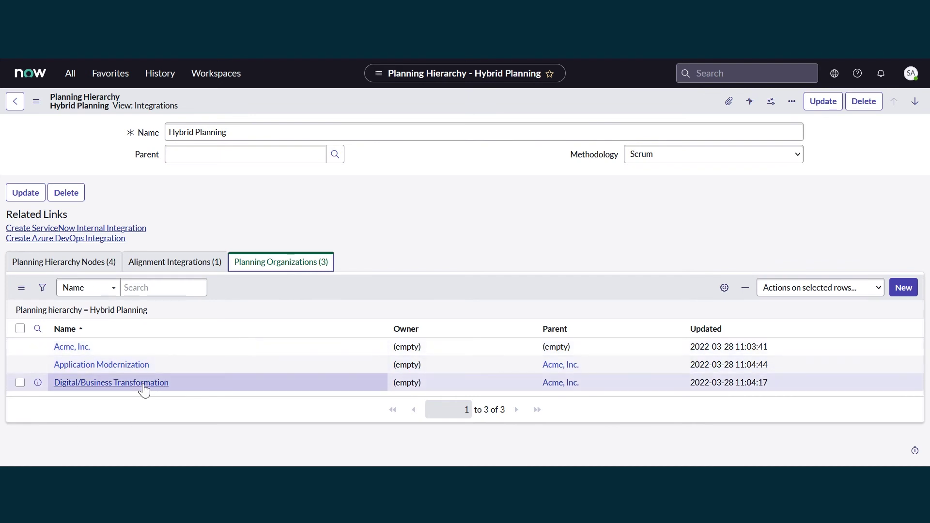
{"action": "left_click", "coordinate": [104, 386]}
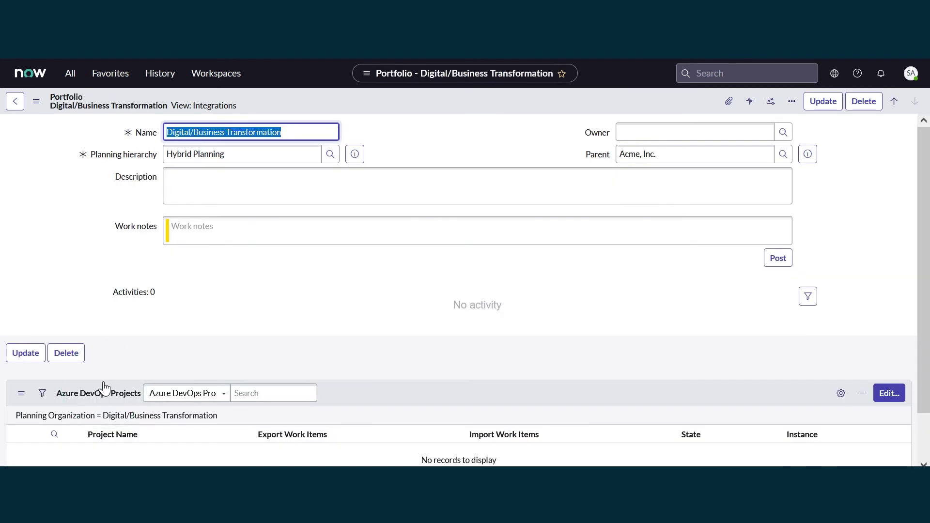
{"action": "left_click", "coordinate": [891, 393]}
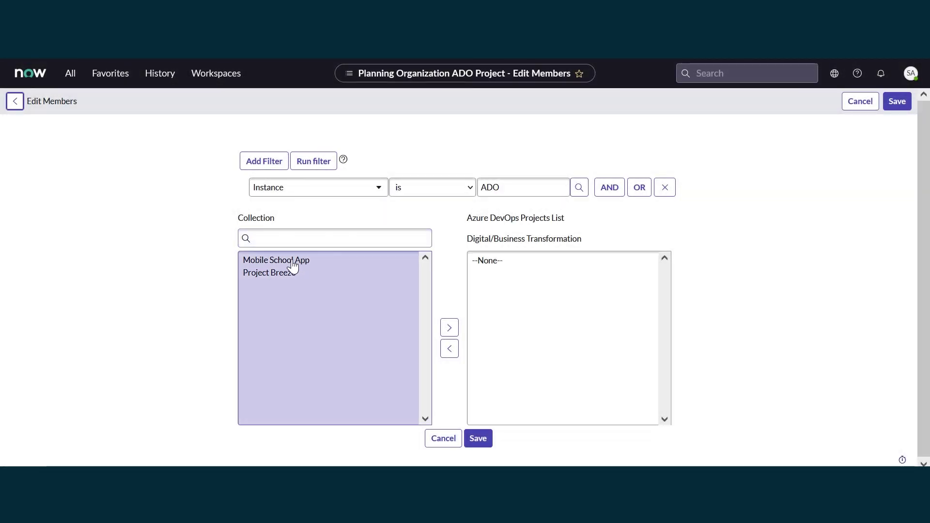
Step: Move Mobile School App into Digital/Business Transformation's Azure DevOps projects, leaving Project Breeze unassigned, and save
{"action": "left_click", "coordinate": [292, 262]}
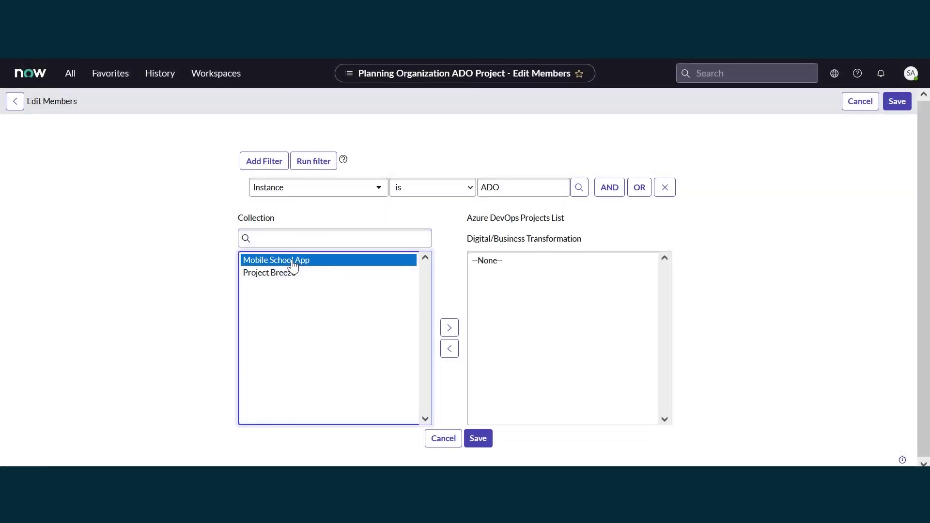
{"action": "left_click", "coordinate": [449, 328]}
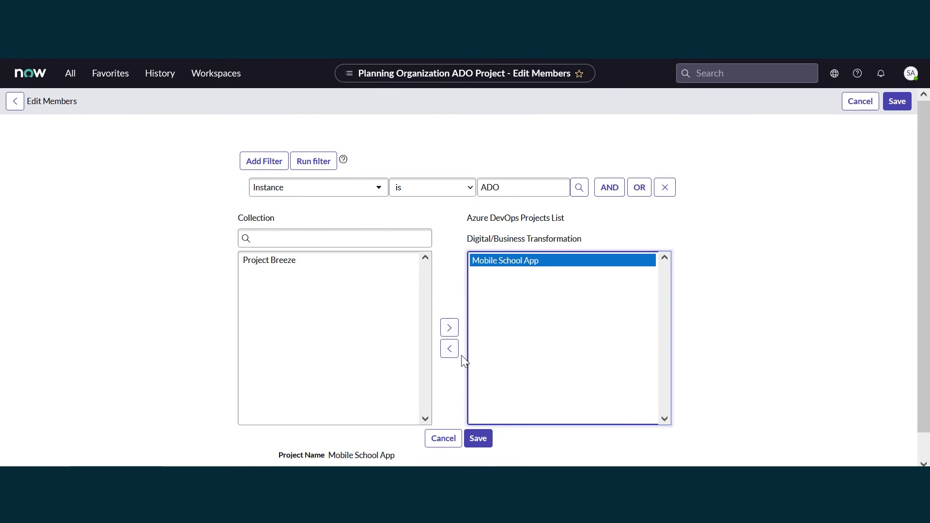
{"action": "left_click", "coordinate": [478, 438]}
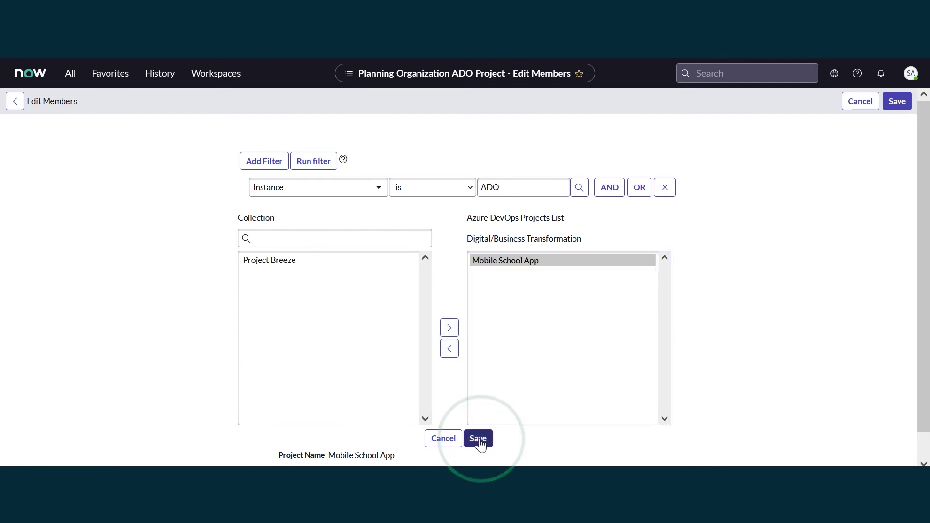